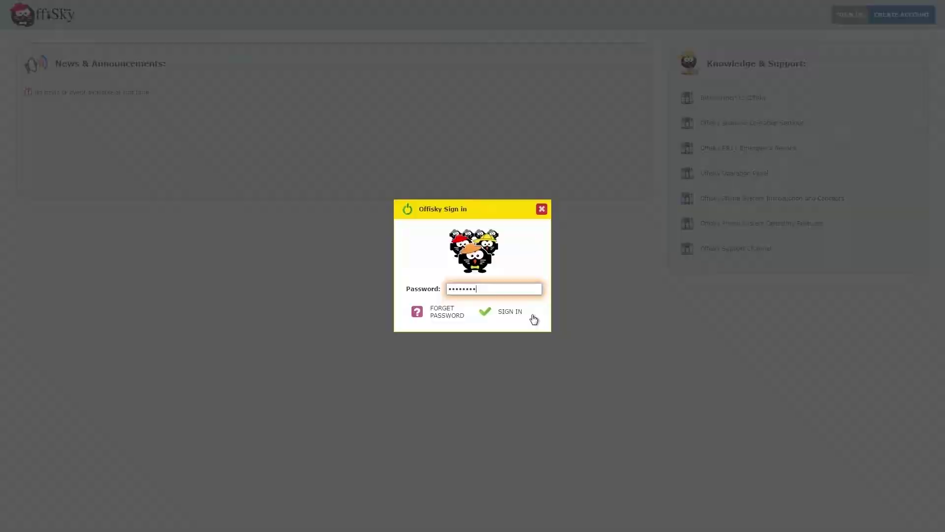
Sign in to the Offisky admin demo account with the entered password.
{"action": "left_click", "coordinate": [534, 319]}
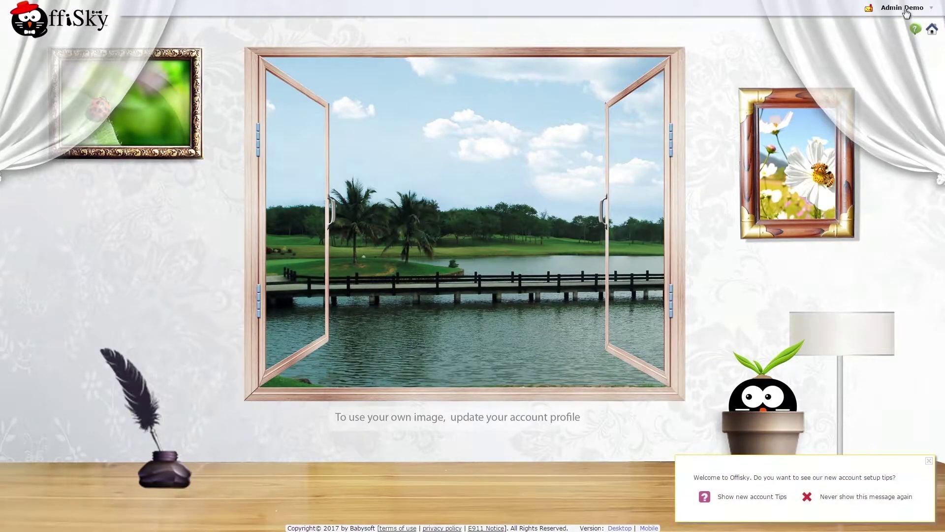
Switch the account to the Demo Company workspace to load the Phone Panel.
{"action": "left_click", "coordinate": [905, 8]}
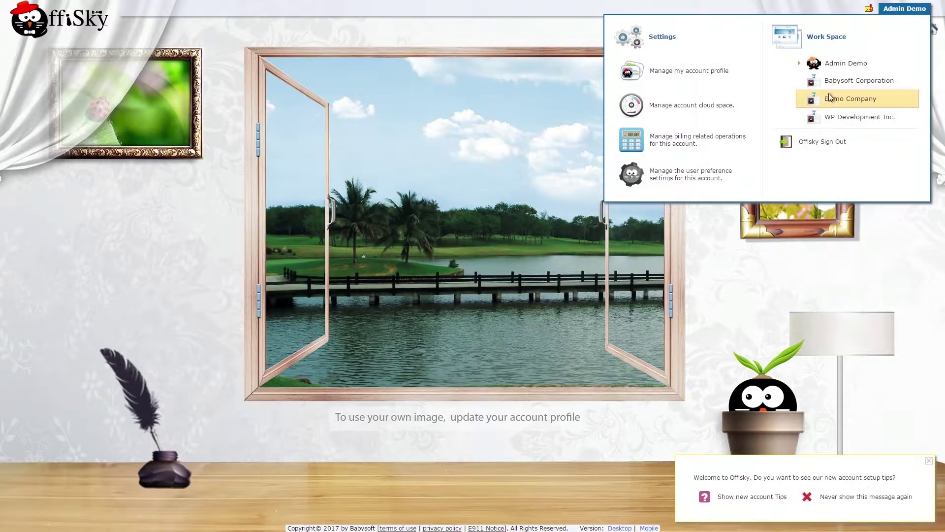
{"action": "left_click", "coordinate": [830, 98]}
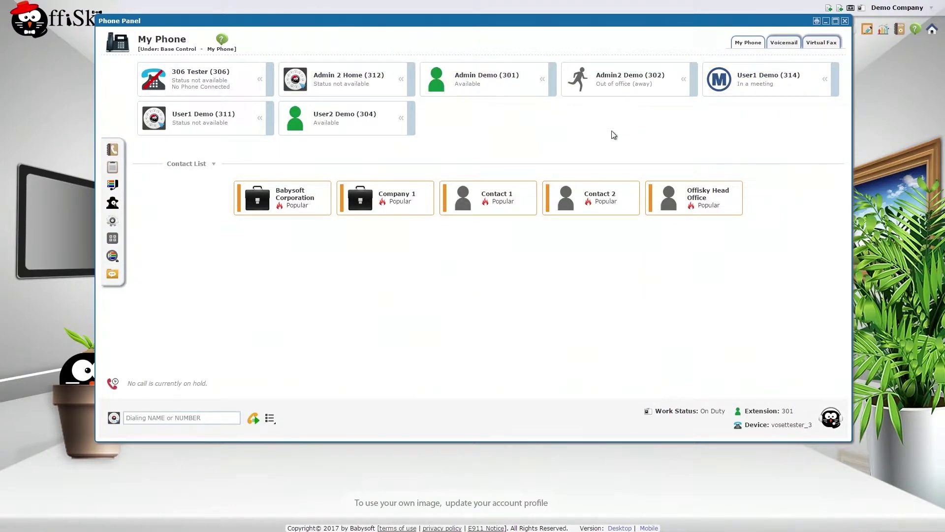
Dial Admin2 Demo at extension 302 immediately from extension 301.
{"action": "left_click", "coordinate": [562, 75]}
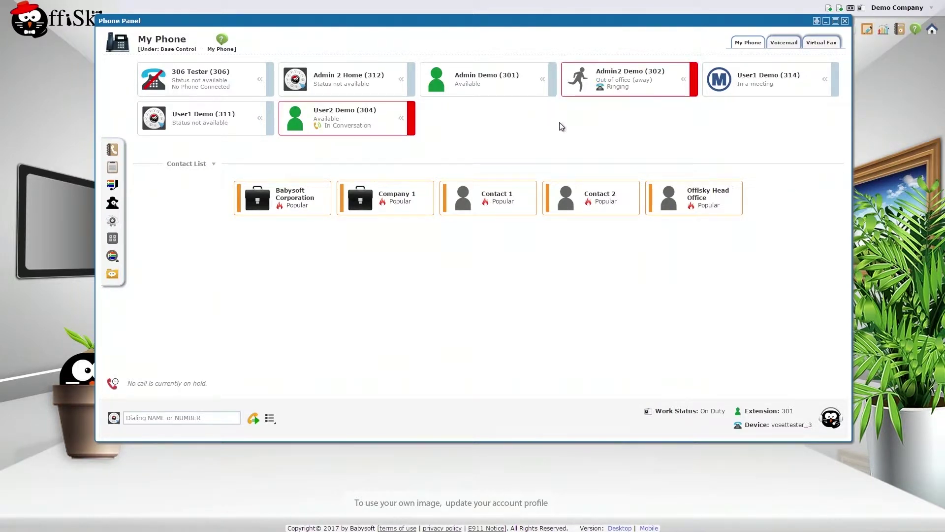
{"action": "left_click", "coordinate": [577, 84]}
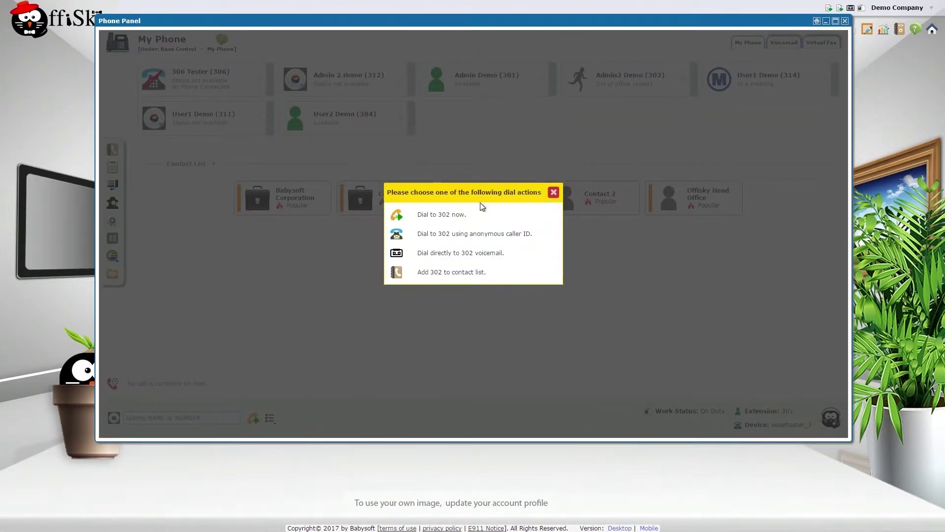
{"action": "left_click", "coordinate": [474, 214]}
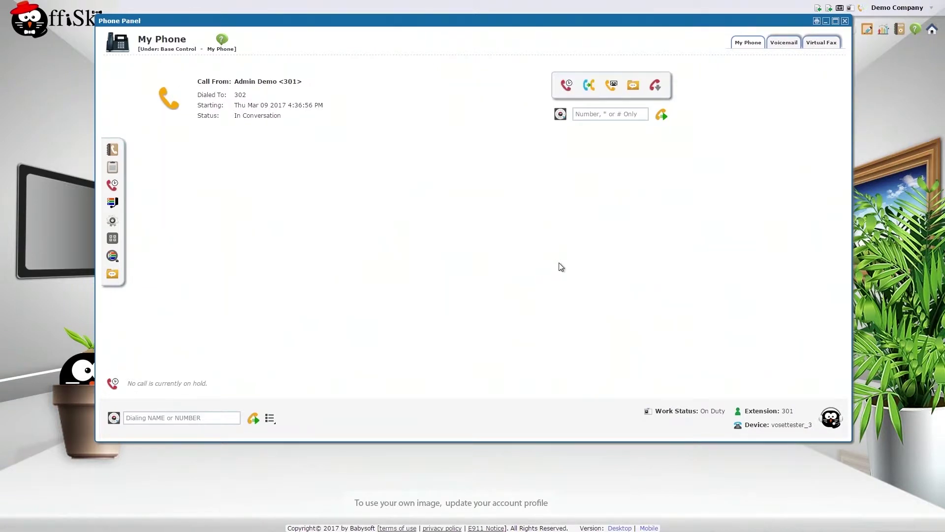
Review the Direct (Blind) Transfer recipients for the call, then dismiss them.
{"action": "left_click", "coordinate": [589, 87]}
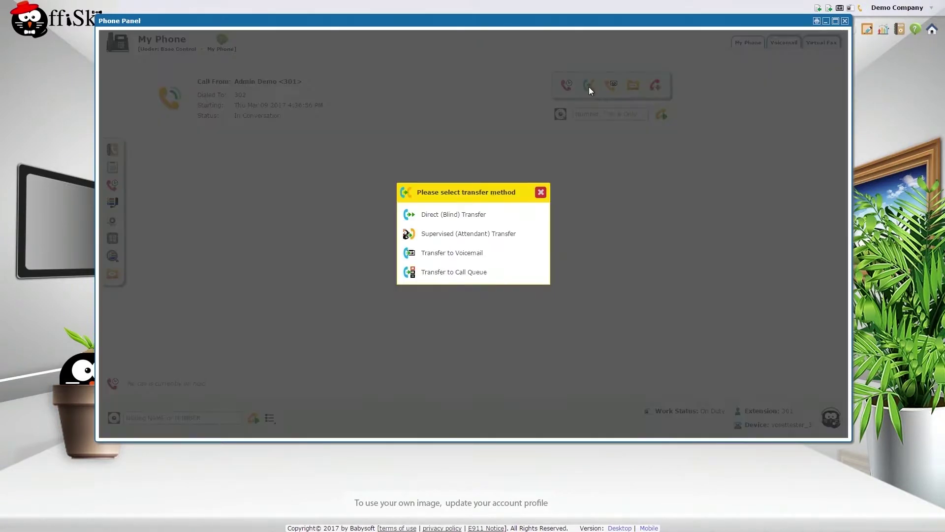
{"action": "left_click", "coordinate": [517, 215]}
{"action": "left_click", "coordinate": [797, 195]}
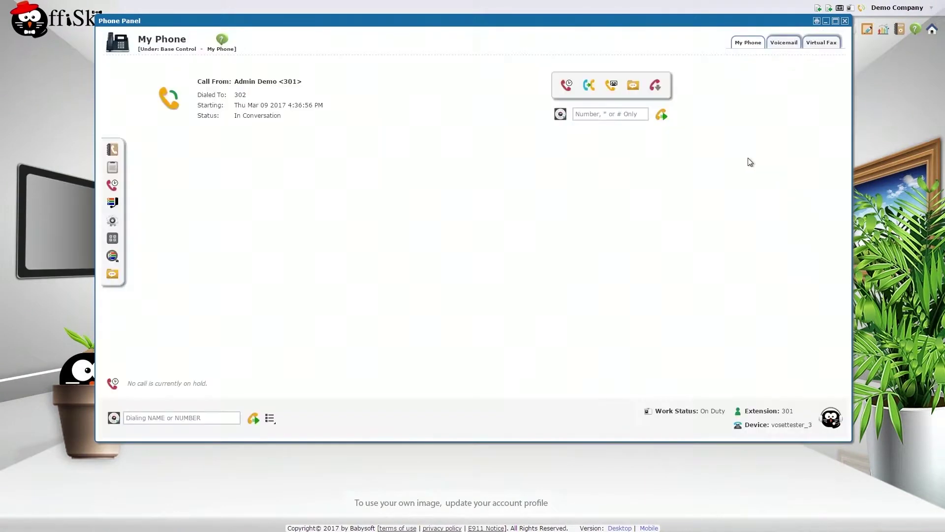
Look at the Call Recording dialog, close it, and hang up the call to 302.
{"action": "left_click", "coordinate": [611, 84]}
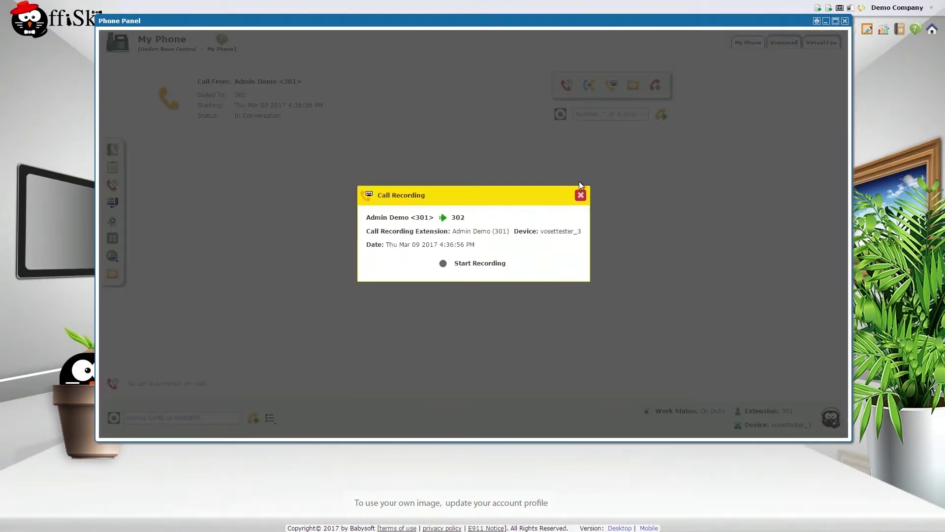
{"action": "left_click", "coordinate": [580, 194]}
{"action": "left_click", "coordinate": [655, 86]}
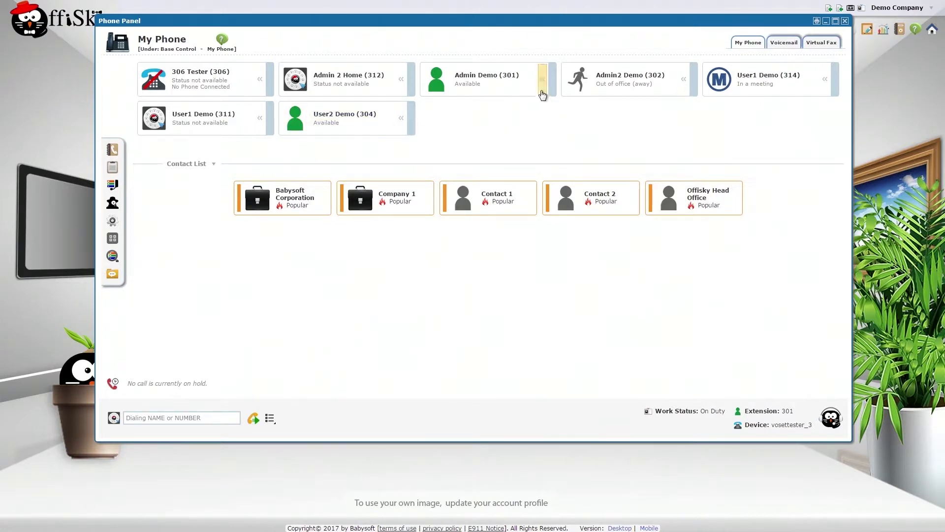
Read the Admin2, Admin and User2 Demo status remarks, then show extension 301's voicemail.
{"action": "left_click", "coordinate": [683, 81]}
{"action": "left_click", "coordinate": [548, 83]}
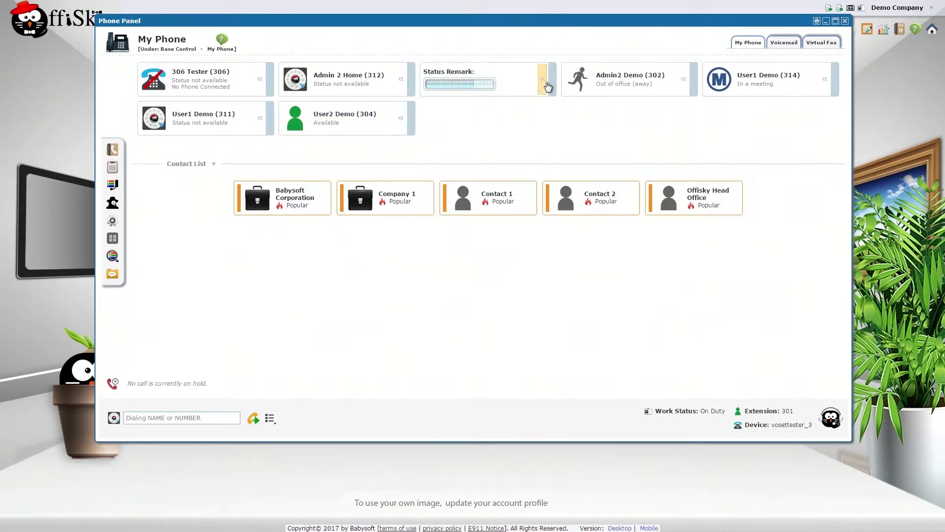
{"action": "left_click", "coordinate": [402, 117]}
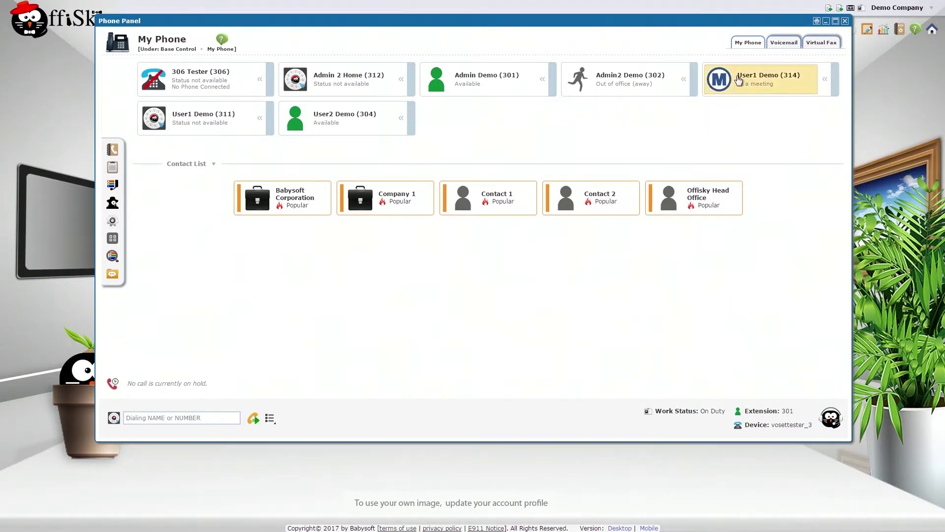
{"action": "left_click", "coordinate": [772, 43]}
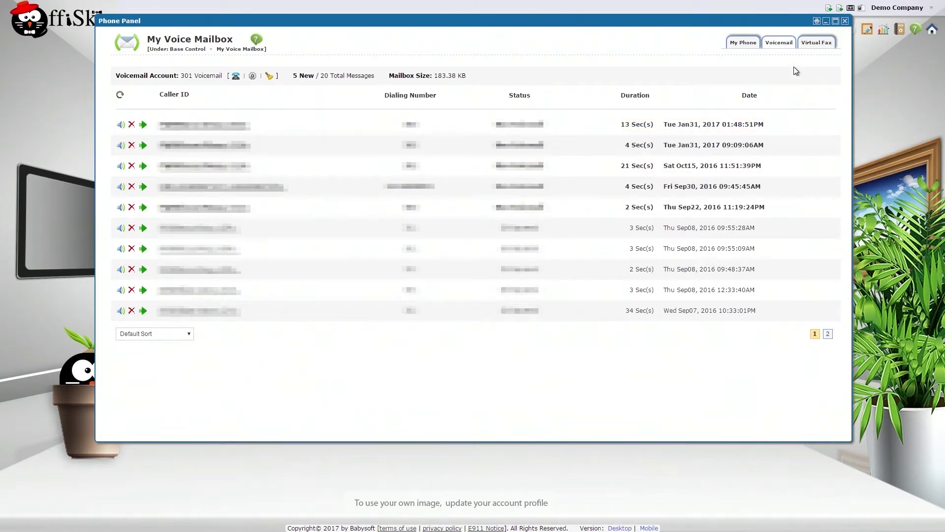
View the virtual fax inbox (11 new of 16), then go back to My Phone.
{"action": "left_click", "coordinate": [808, 43]}
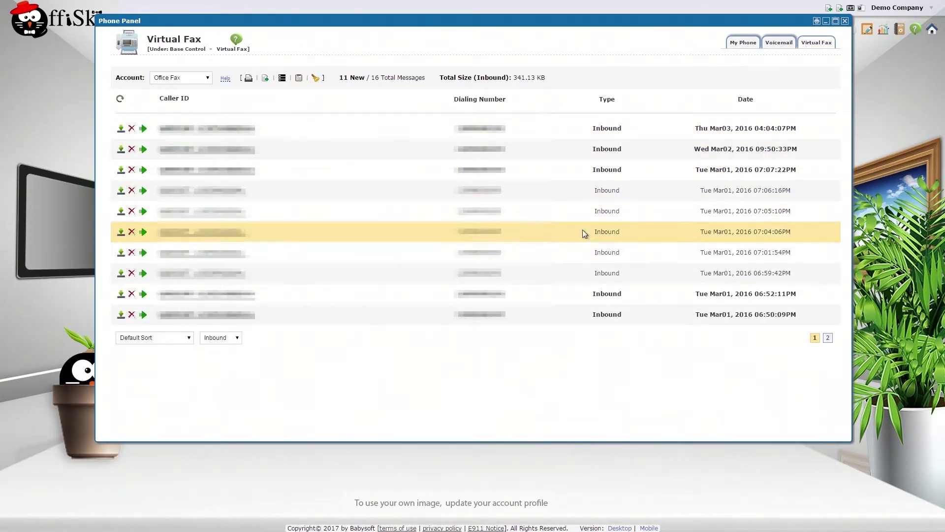
{"action": "left_click", "coordinate": [744, 43]}
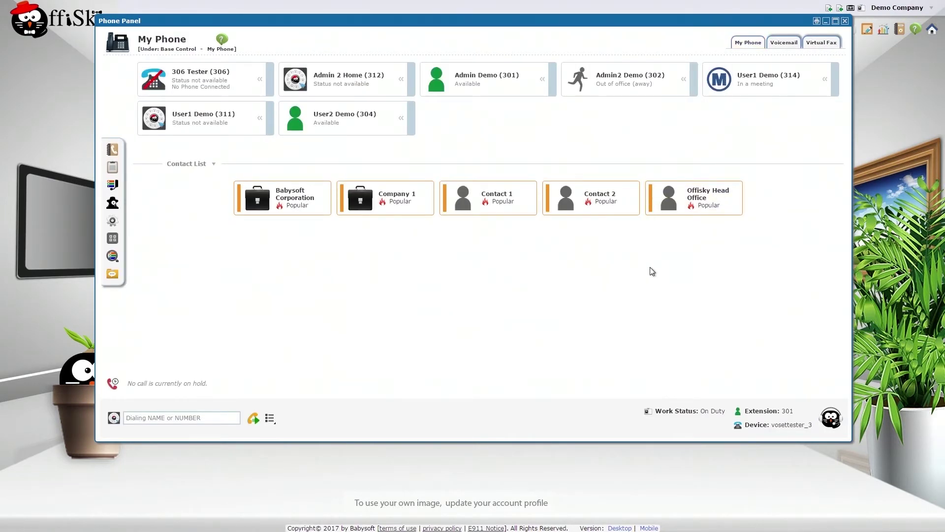
{"action": "left_click", "coordinate": [914, 30]}
{"action": "left_click", "coordinate": [492, 246]}
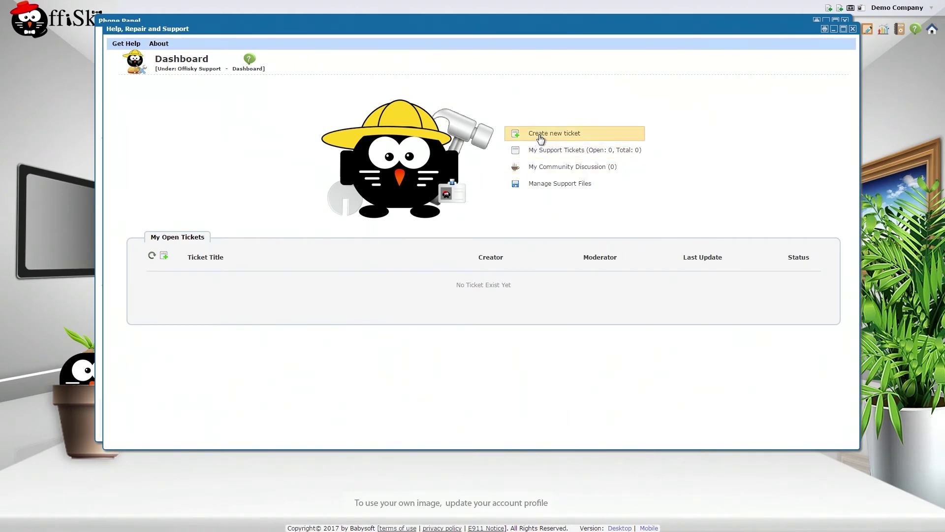
{"action": "left_click", "coordinate": [563, 135]}
{"action": "left_click", "coordinate": [853, 29]}
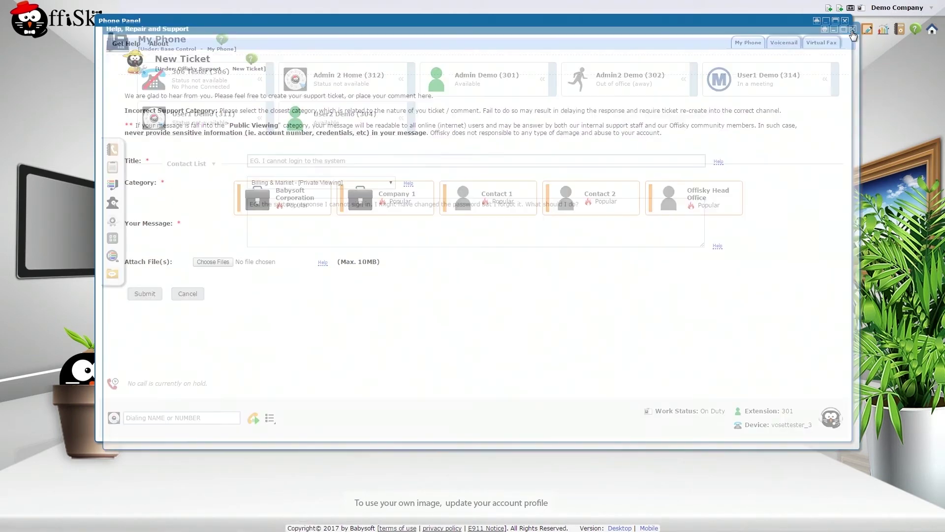